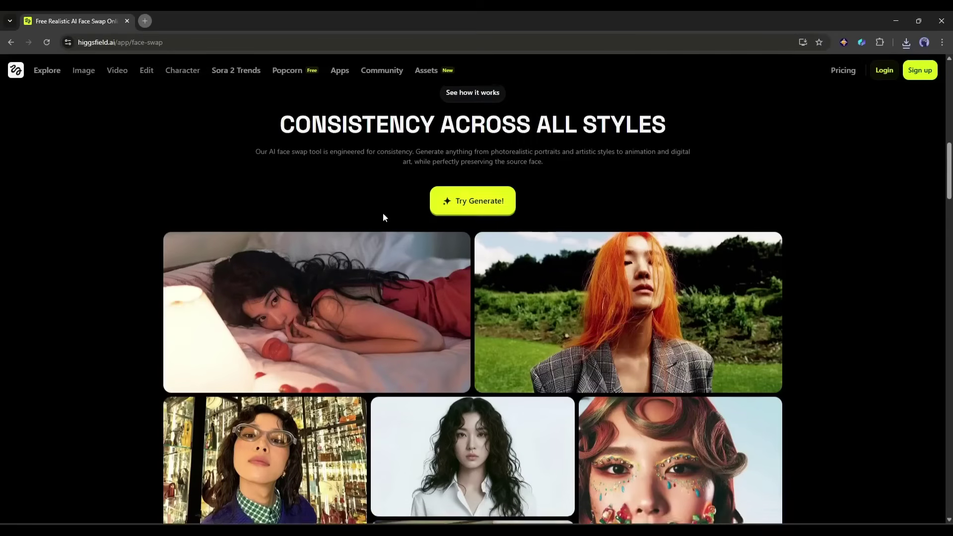
pyautogui.scroll(-3, 382, 215)
pyautogui.scroll(-2, 623, 255)
pyautogui.scroll(-3, 584, 244)
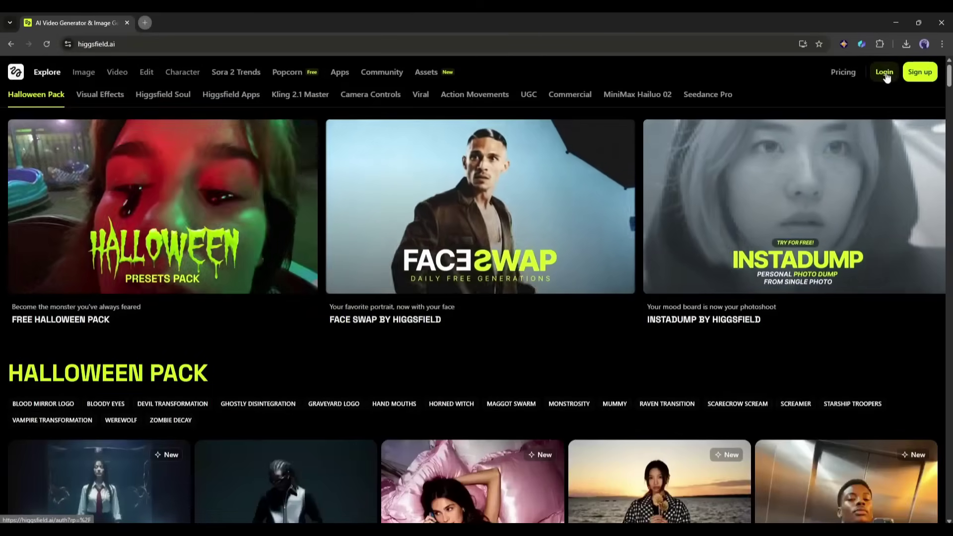
# - Log in to Higgsfield and open the Face Swap app from the Apps collection
pyautogui.click(885, 73)
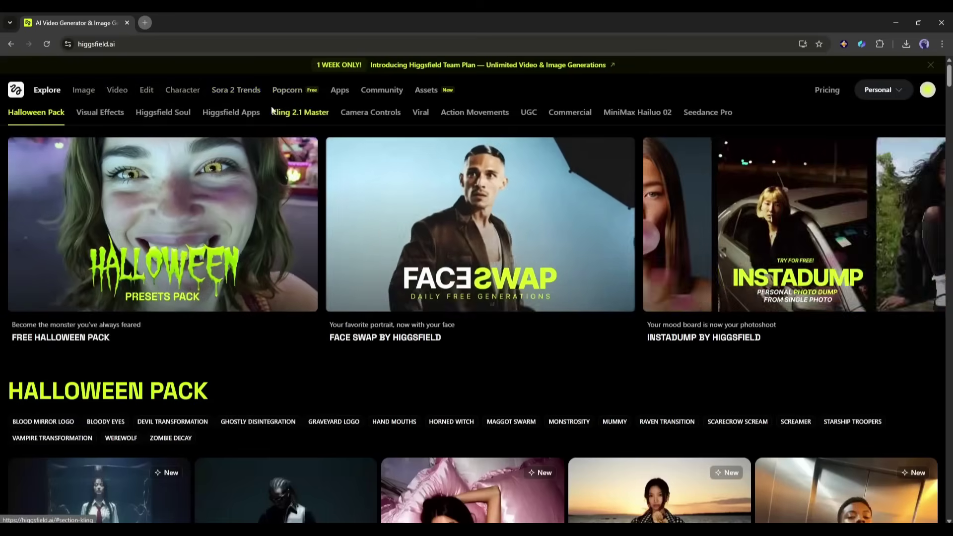
pyautogui.moveTo(182, 72)
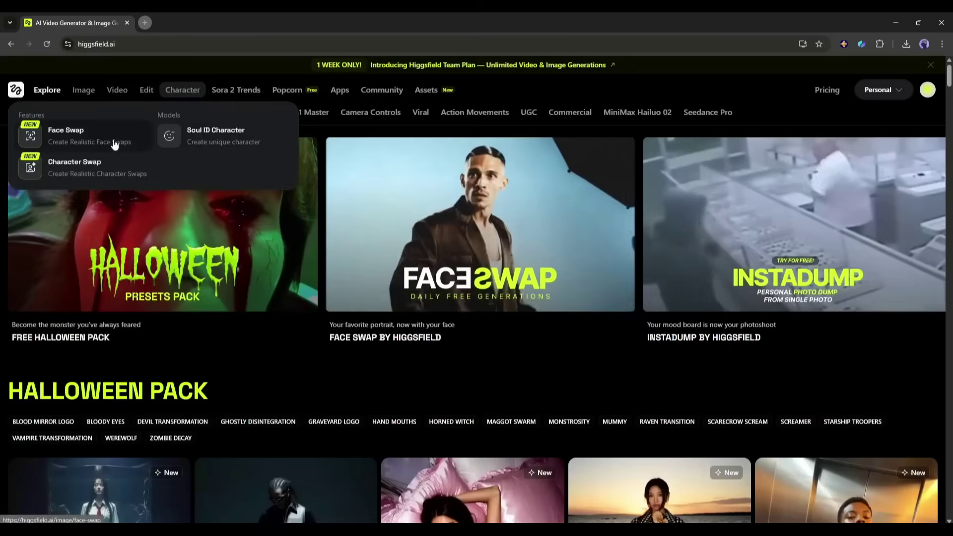
pyautogui.click(340, 91)
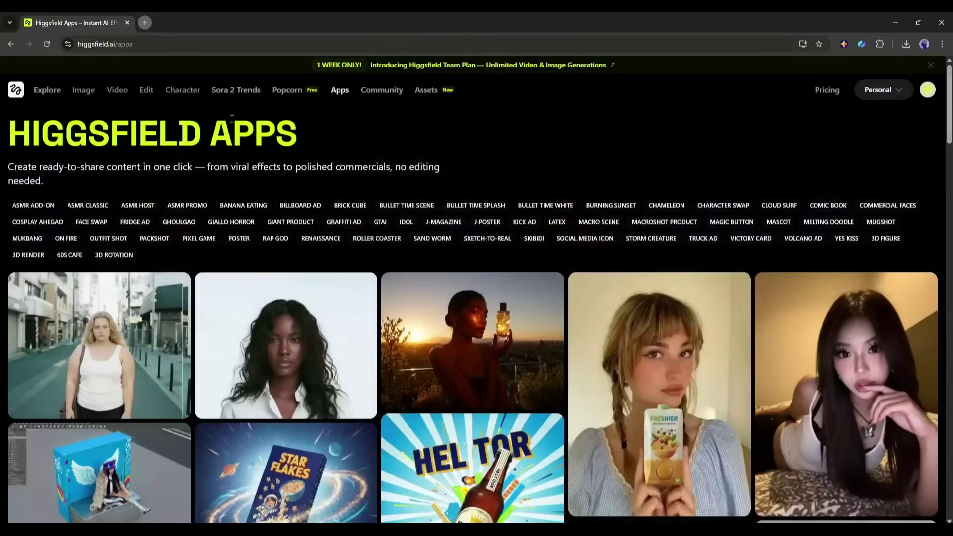
pyautogui.click(93, 223)
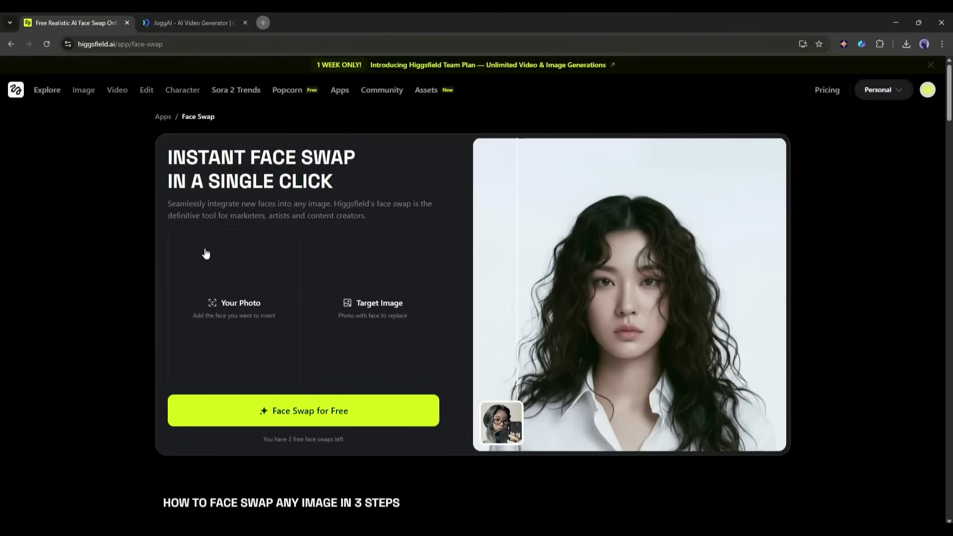
# - Load the blue-backdrop man as Your Photo and the purple-studio portrait as Target Image
pyautogui.click(251, 317)
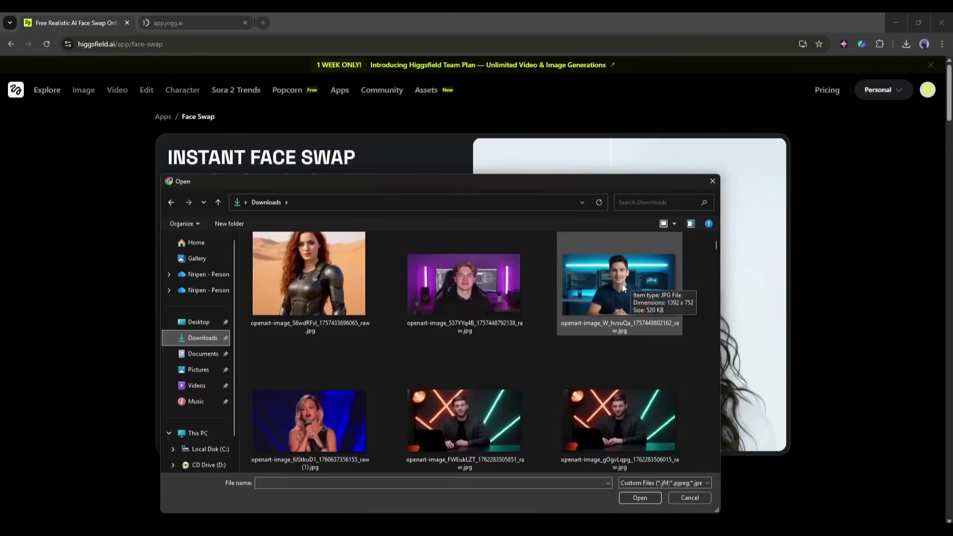
pyautogui.doubleClick(621, 284)
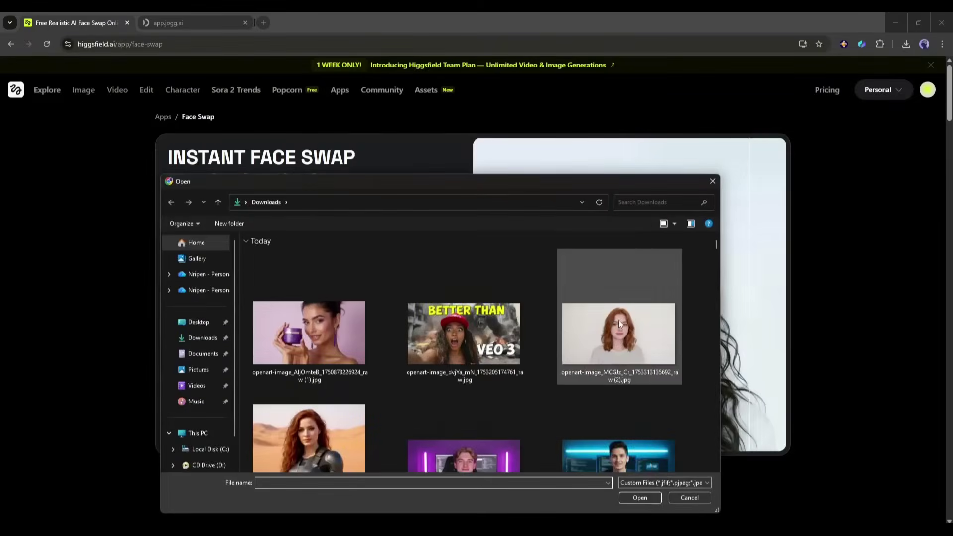
pyautogui.scroll(-1, 619, 320)
pyautogui.scroll(-2, 596, 320)
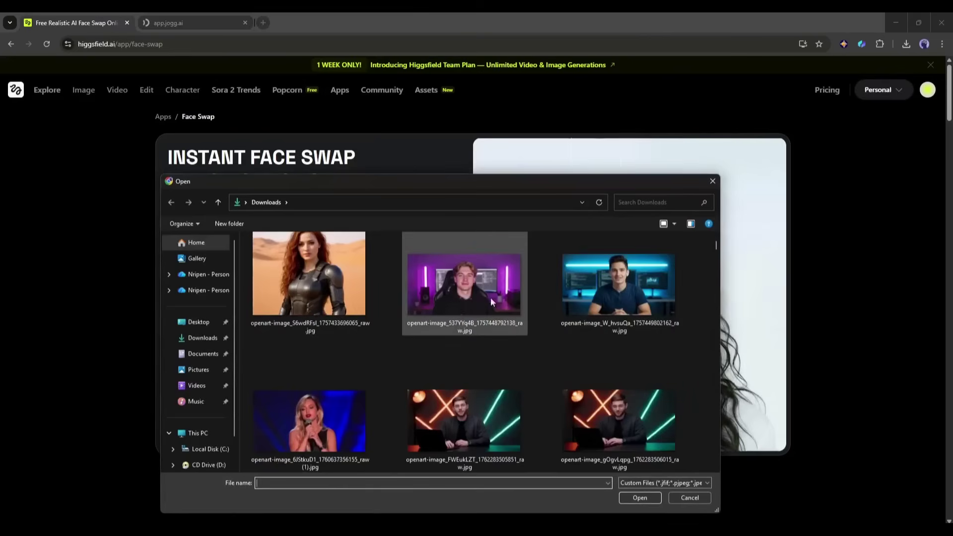
pyautogui.doubleClick(466, 277)
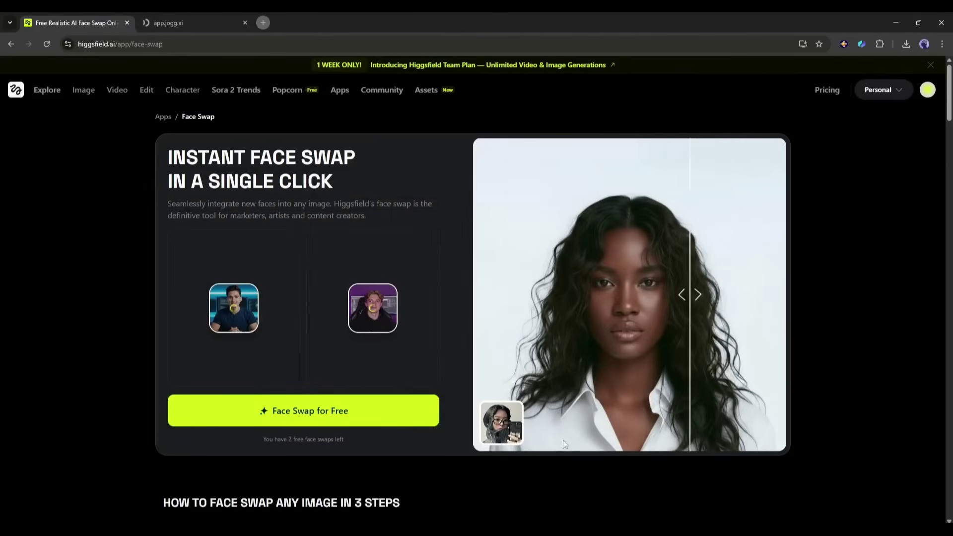
# - Run the free face swap and bring up options for the purple-studio result image
pyautogui.click(297, 410)
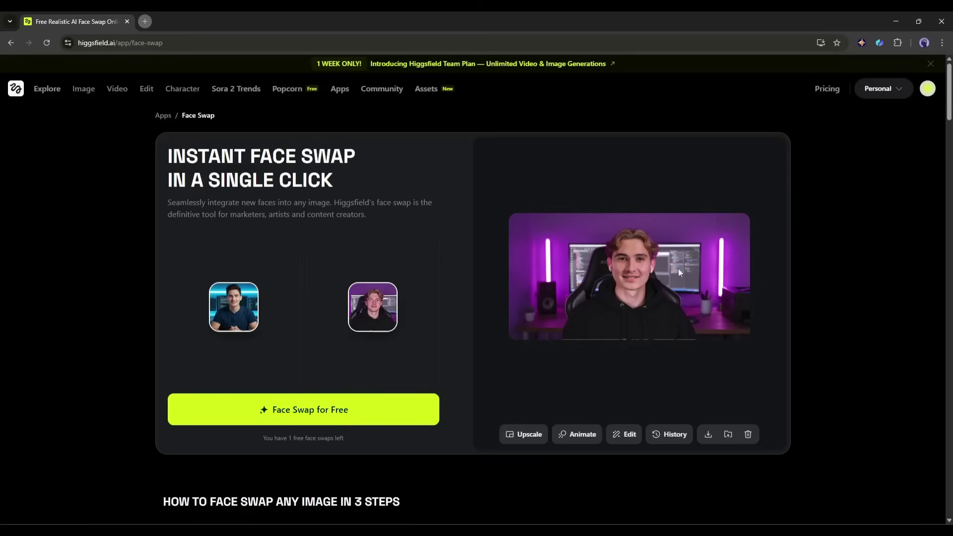
pyautogui.rightClick(608, 271)
# - Save the face-swapped purple-studio portrait to the computer
pyautogui.click(595, 268)
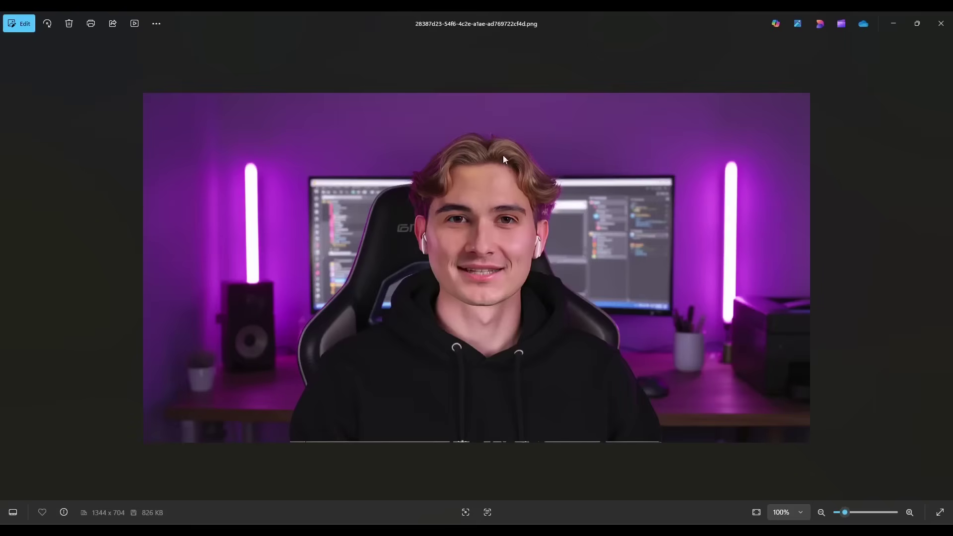
pyautogui.scroll(2, 503, 158)
pyautogui.scroll(2, 464, 270)
pyautogui.scroll(2, 384, 297)
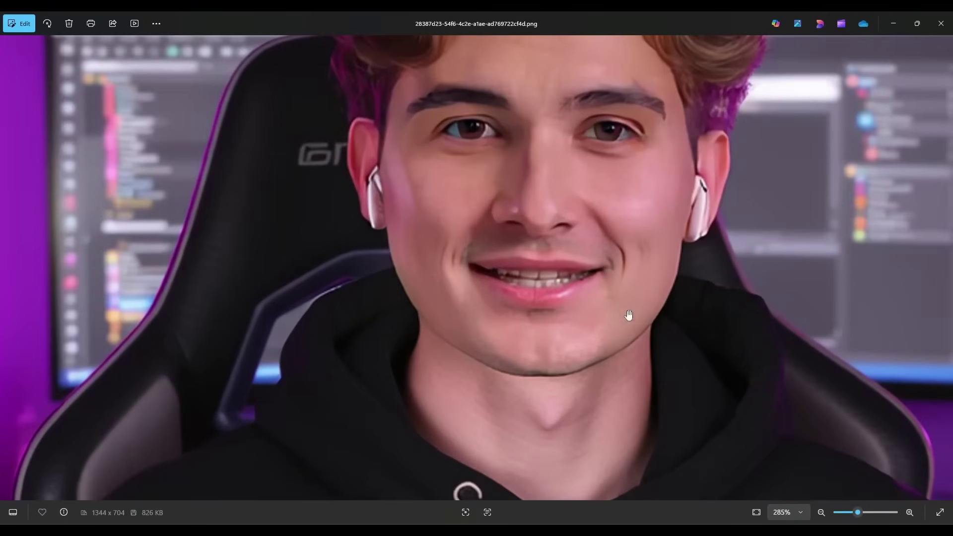
pyautogui.scroll(-3, 476, 365)
pyautogui.scroll(2, 485, 358)
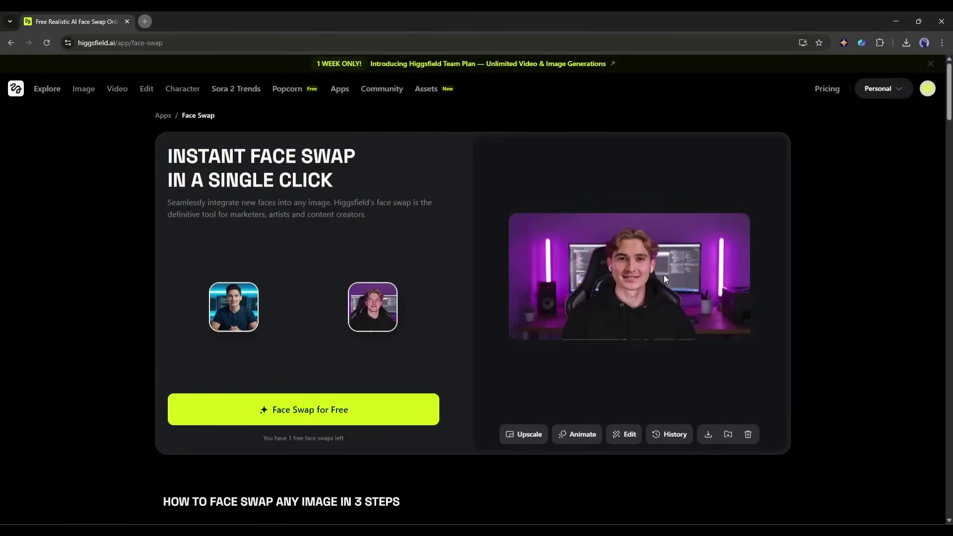
# - Zoom the page in with Ctrl+Plus, then restore it to normal size
pyautogui.hotkey('ctrl', '+')
pyautogui.hotkey('ctrl', '+')
pyautogui.hotkey('ctrl', '+')
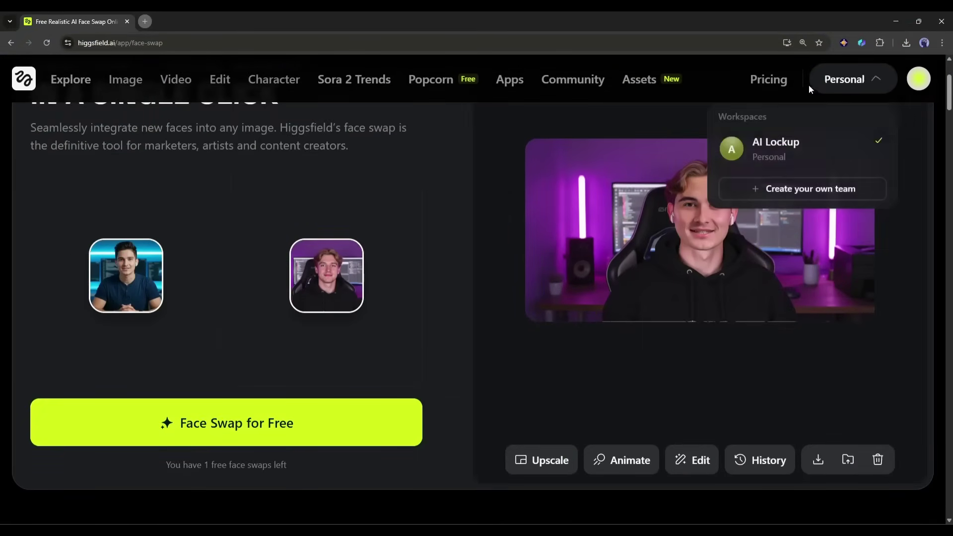
pyautogui.hotkey('ctrl', '0')
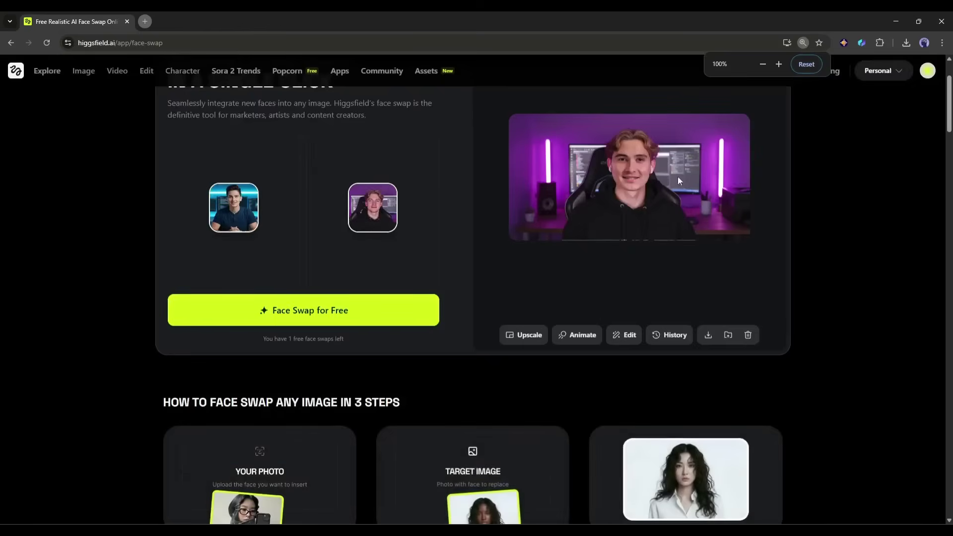
pyautogui.scroll(2, 567, 222)
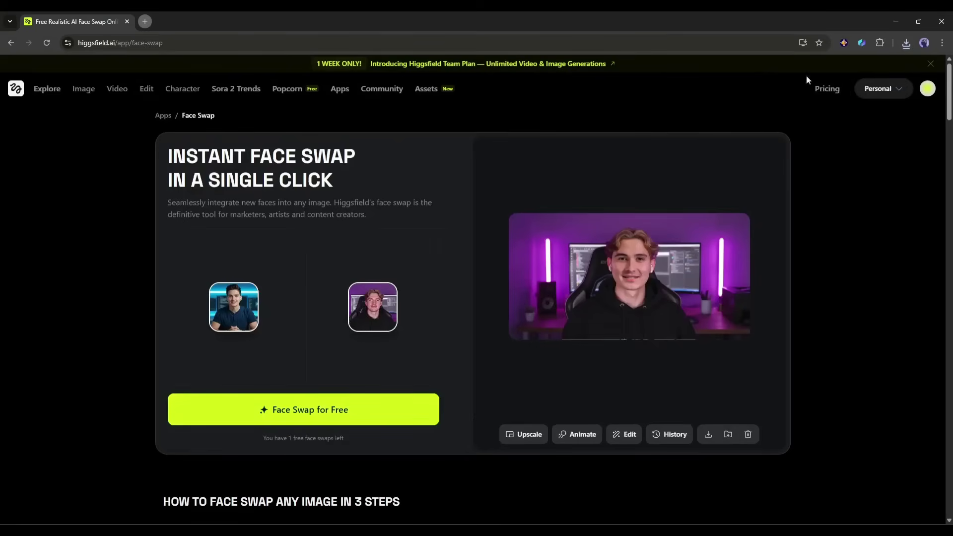
# - Preview the downloaded swapped portrait, then load the red-haired woman as the source face
pyautogui.click(905, 43)
pyautogui.click(797, 103)
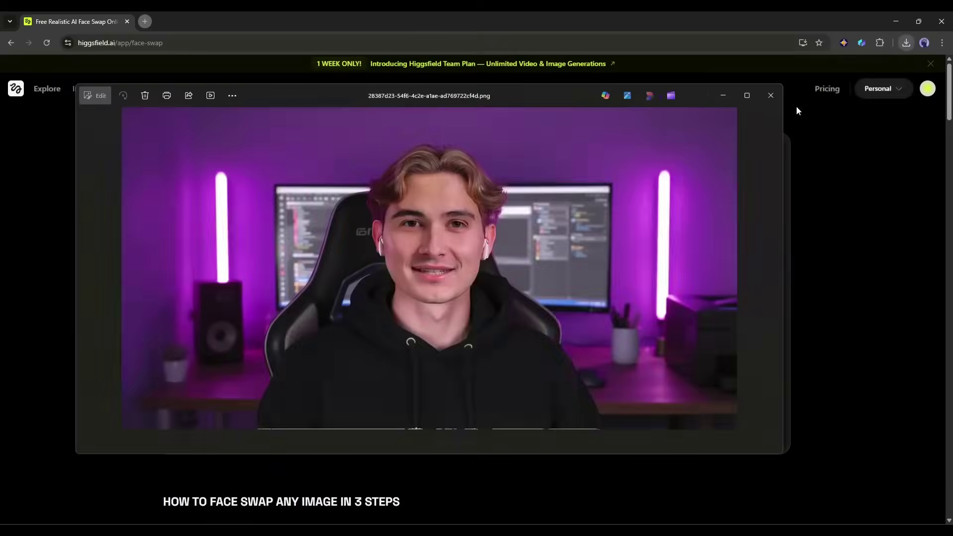
pyautogui.scroll(-2, 519, 235)
pyautogui.scroll(2, 520, 234)
pyautogui.click(251, 291)
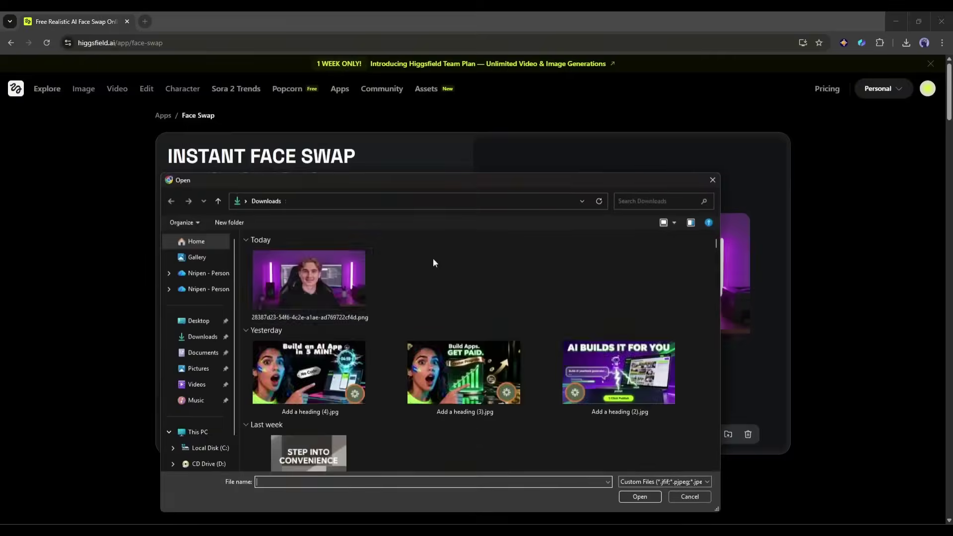
pyautogui.doubleClick(577, 311)
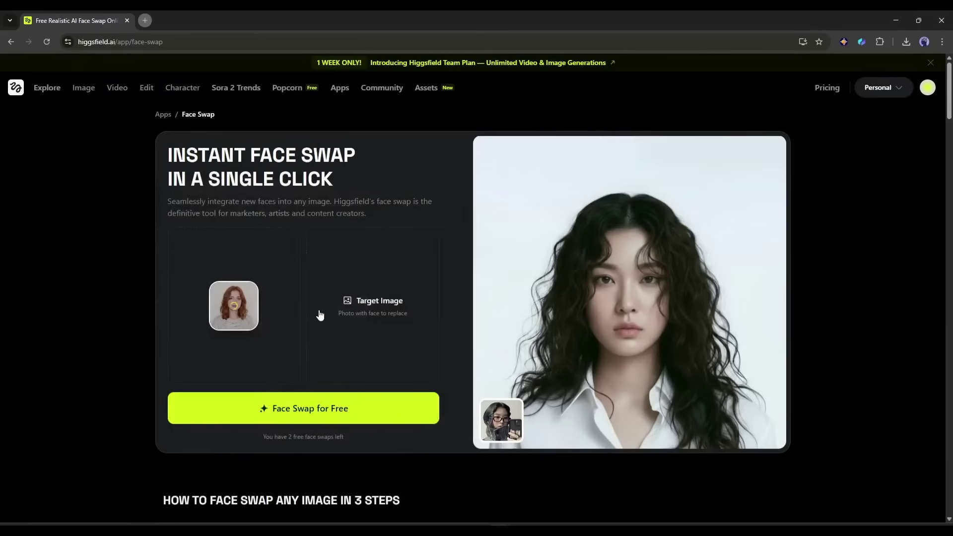
# - Set the woman at the desk as target, run the swap, and download it
pyautogui.click(344, 305)
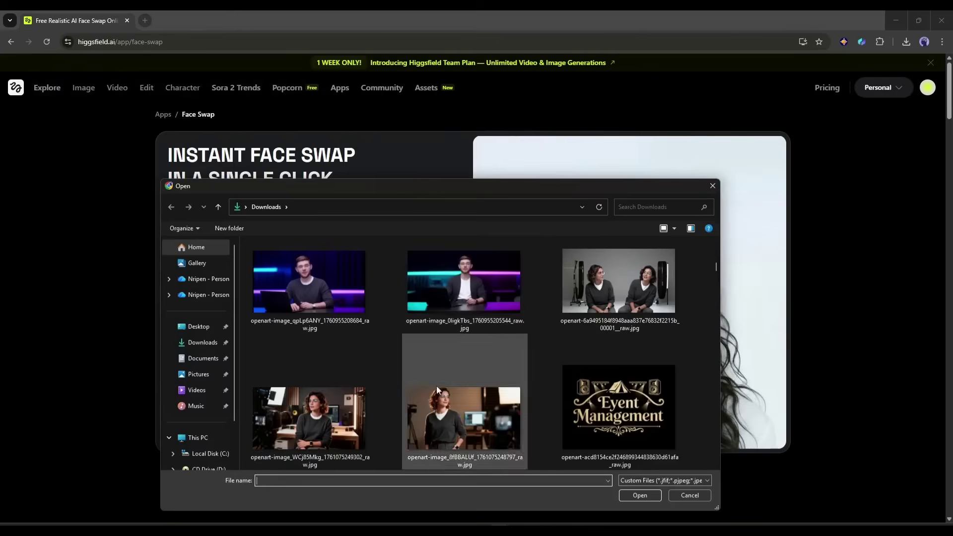
pyautogui.doubleClick(332, 414)
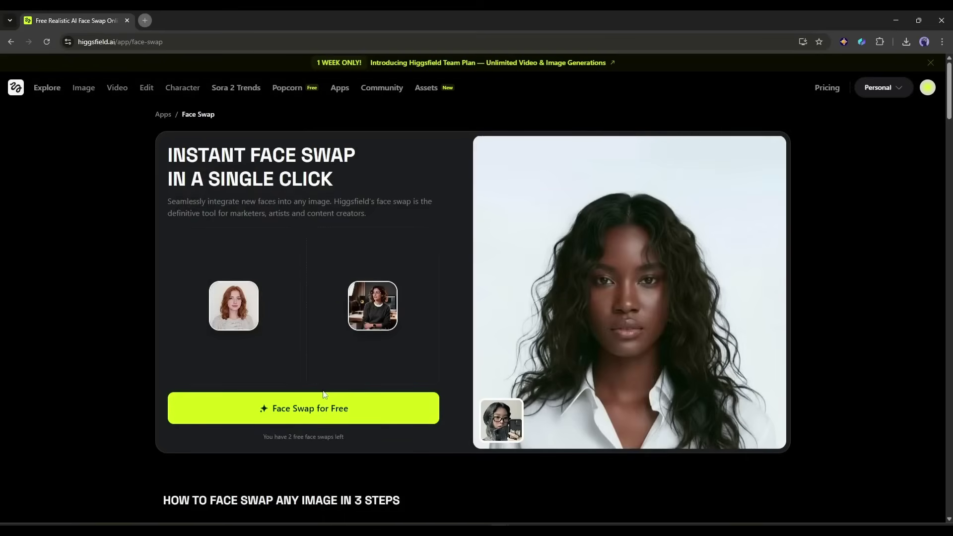
pyautogui.click(365, 402)
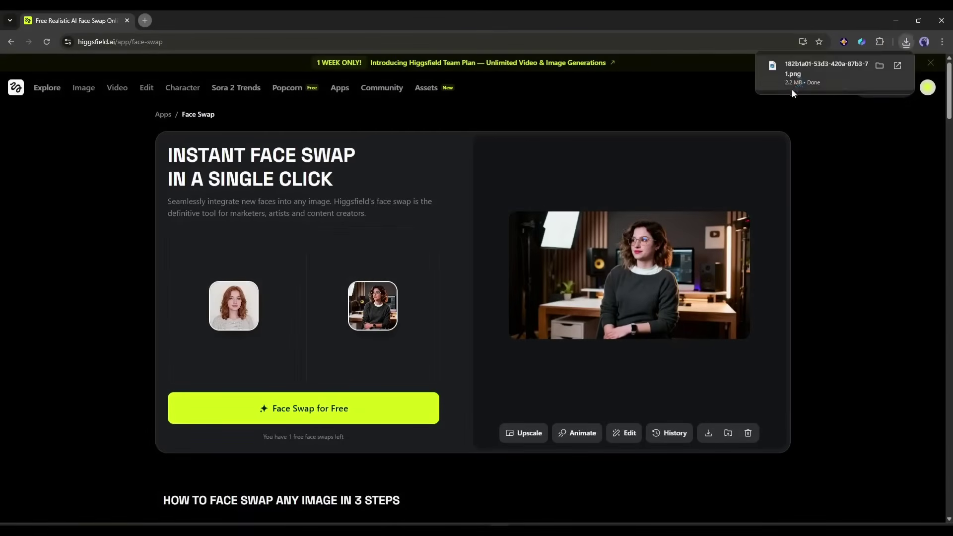
pyautogui.click(791, 89)
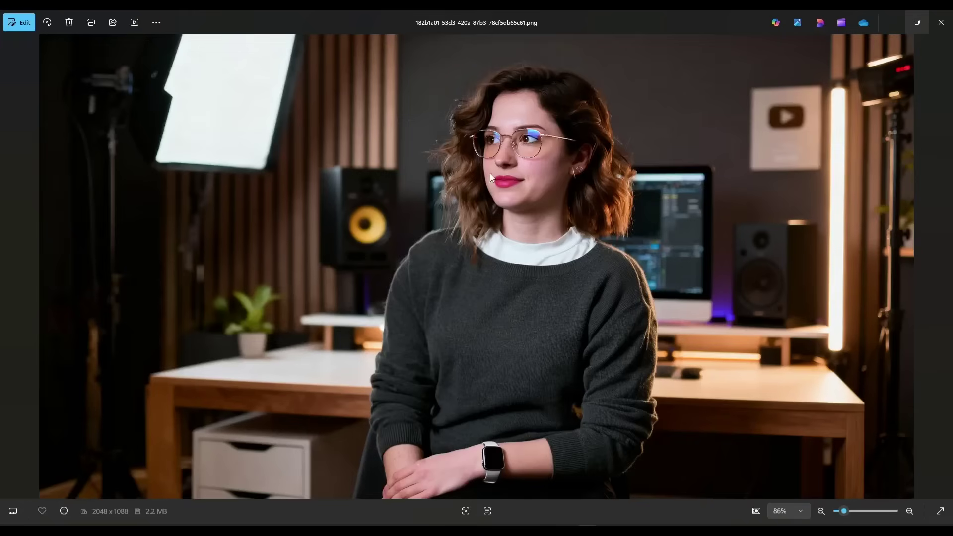
# - Close the Photos viewer showing the studio portrait
pyautogui.click(941, 24)
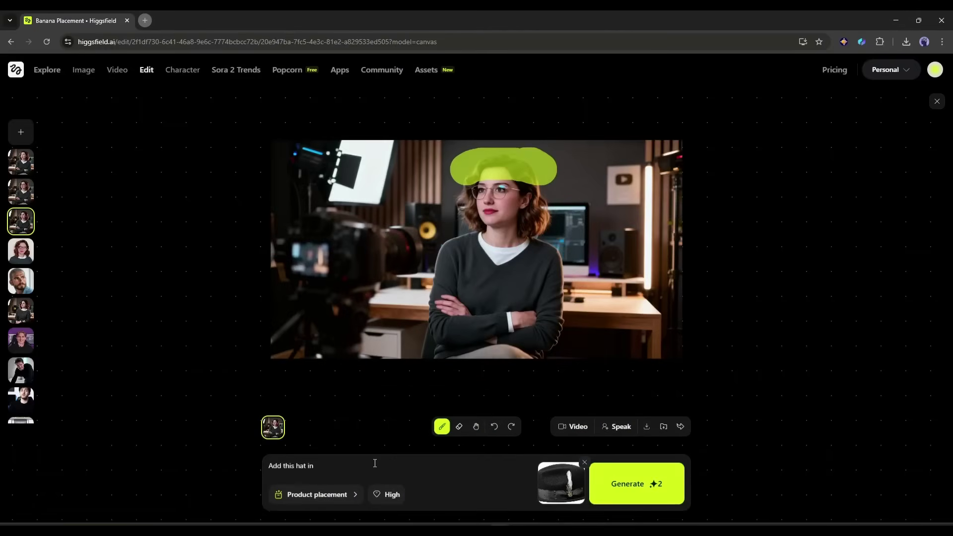
# - Trim the extra word from the hat prompt and generate the hat edits
pyautogui.press('BackSpace')
pyautogui.press('BackSpace')
pyautogui.press('BackSpace')
pyautogui.click(637, 484)
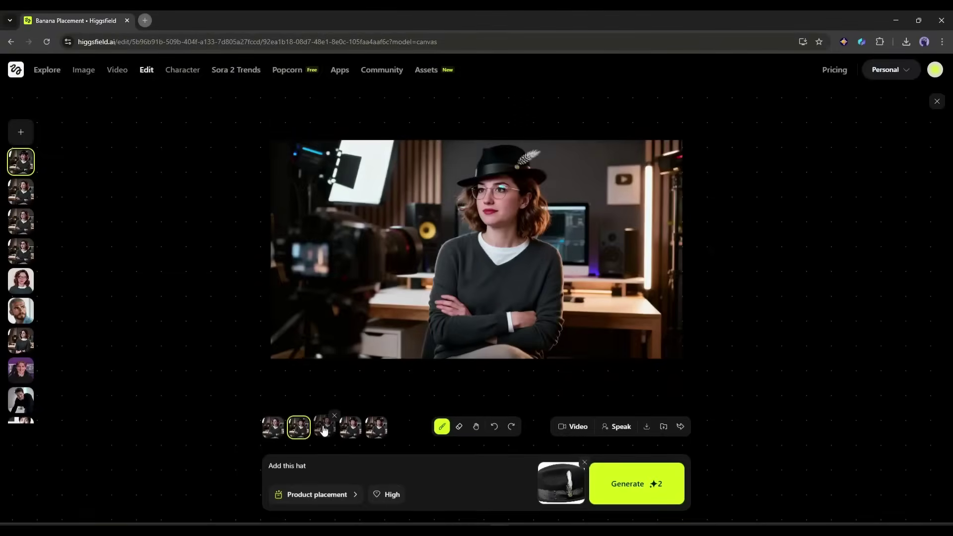
pyautogui.click(324, 428)
# - Browse the hat variations, including the feathered hat, then return to the first result
pyautogui.click(298, 427)
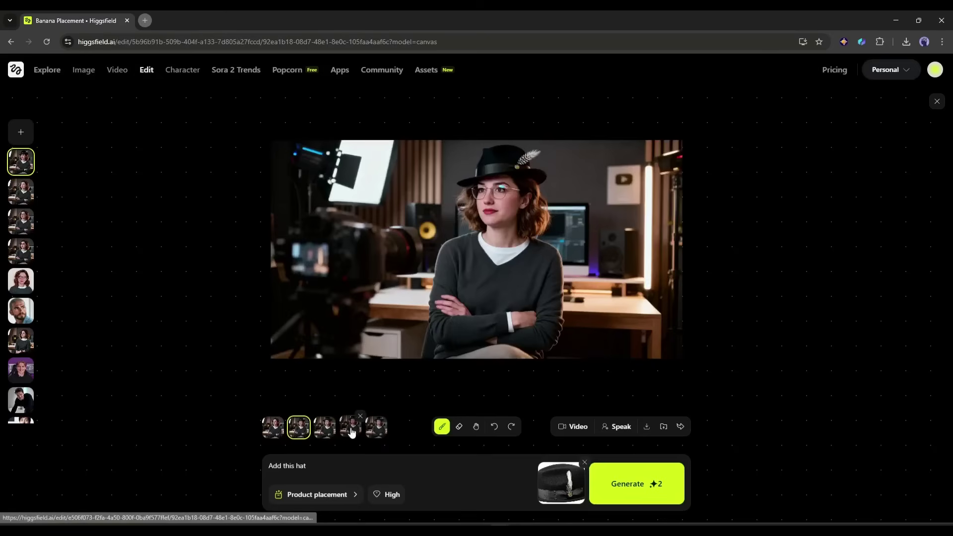
pyautogui.click(350, 427)
pyautogui.click(376, 429)
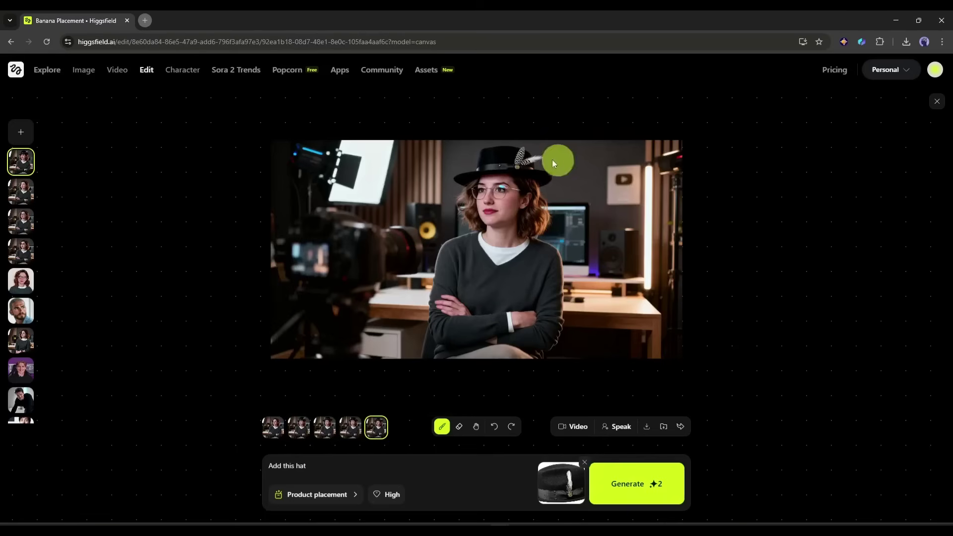
pyautogui.click(273, 428)
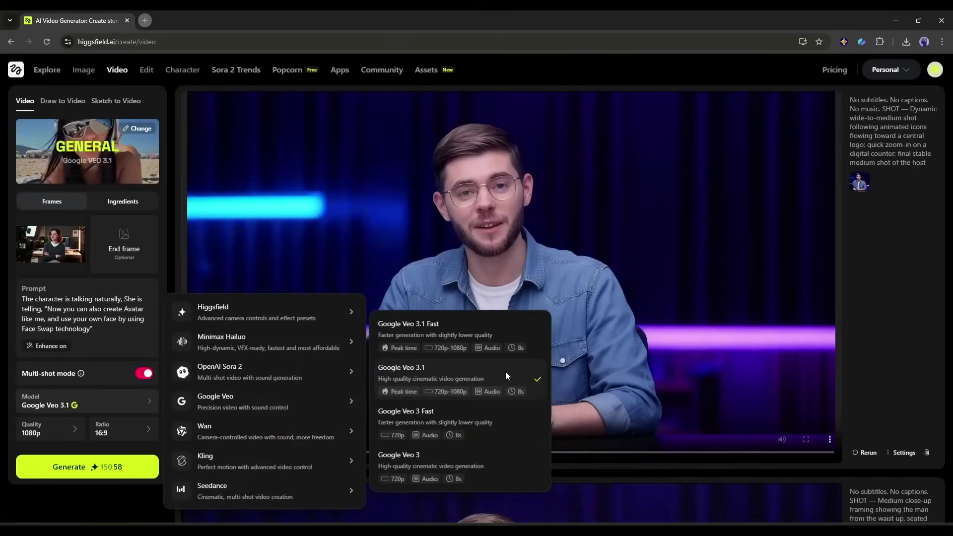
# - Keep Google Veo 3.1 as the model for the talking video
pyautogui.click(506, 372)
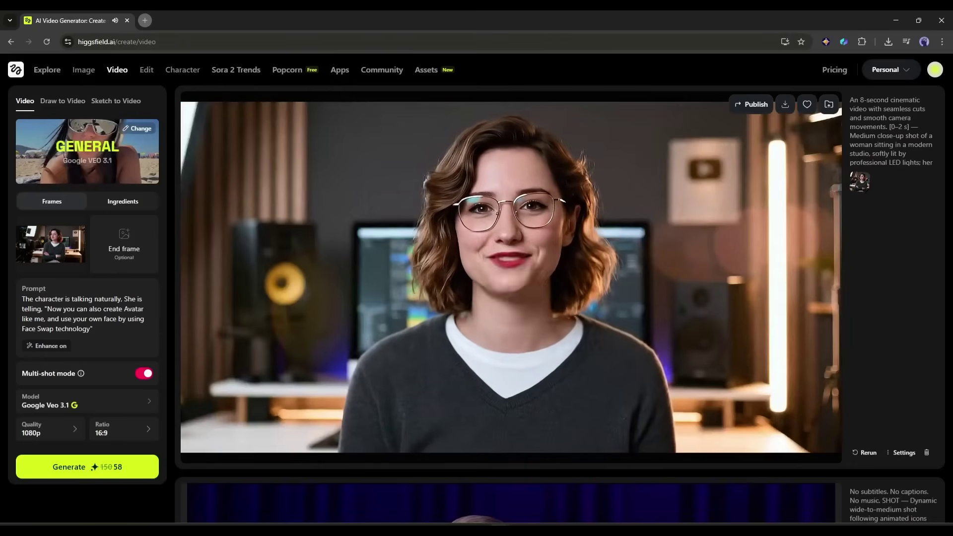
pyautogui.scroll(3, 712, 151)
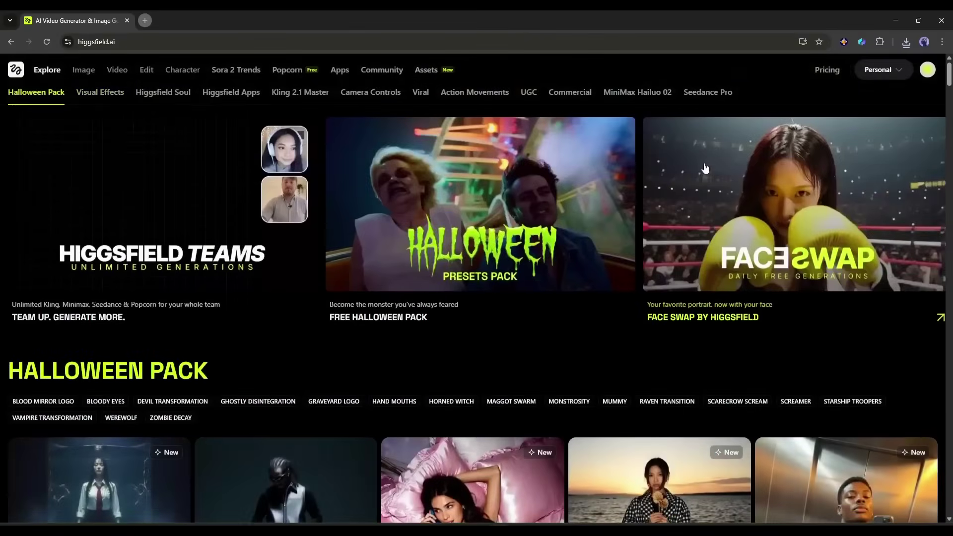
# - Open Face Swap from the Face Swap by Higgsfield banner on Explore
pyautogui.click(799, 164)
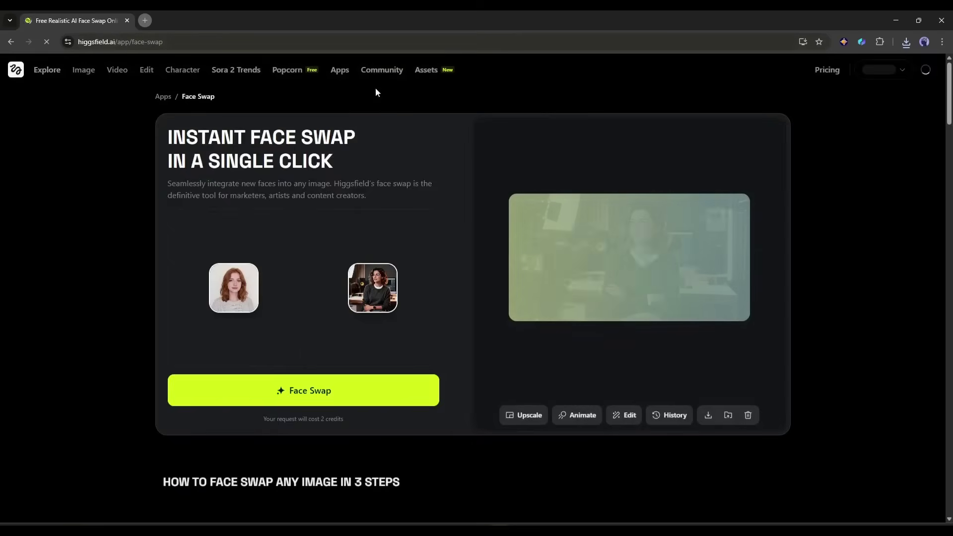